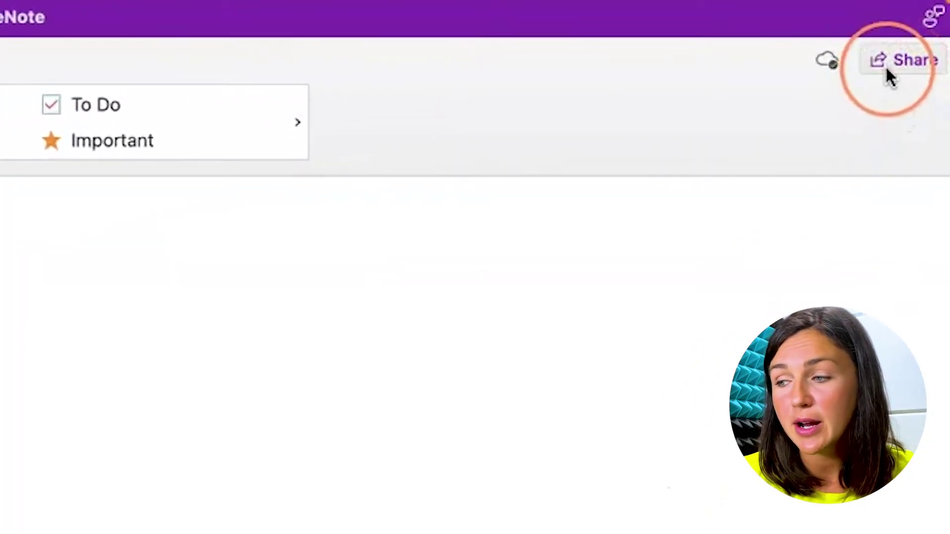
- From the Share options, go past Copy link and e-mail copy, then choose Invite People to Notebook
left_click(883, 61)
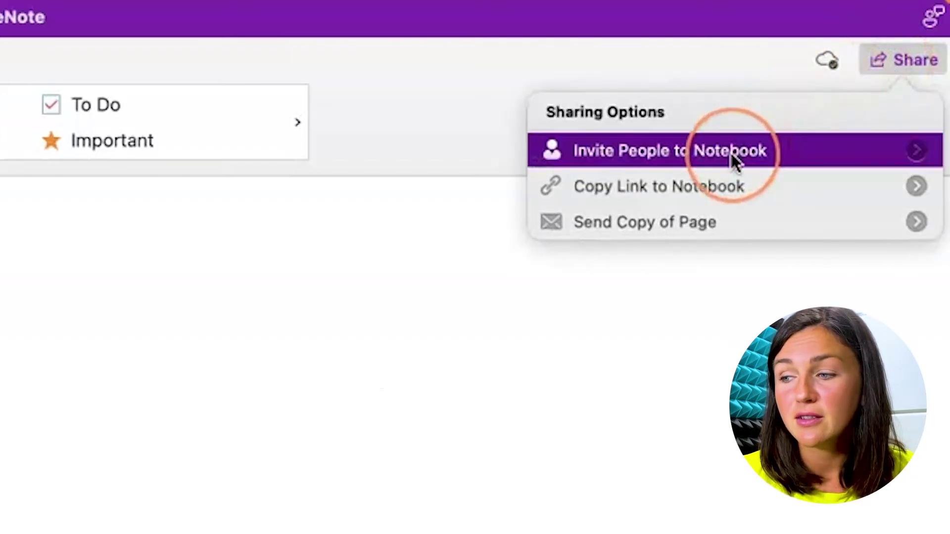
left_click(719, 186)
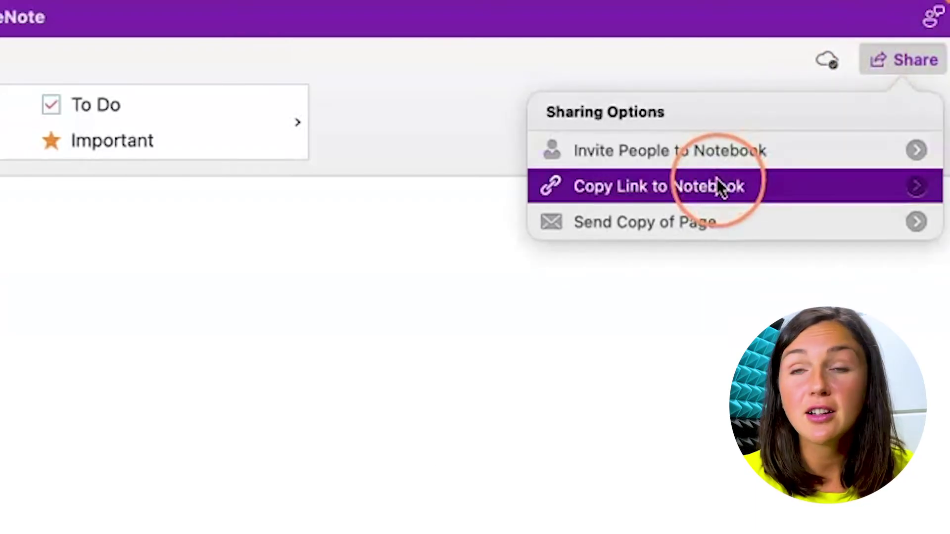
left_click(706, 218)
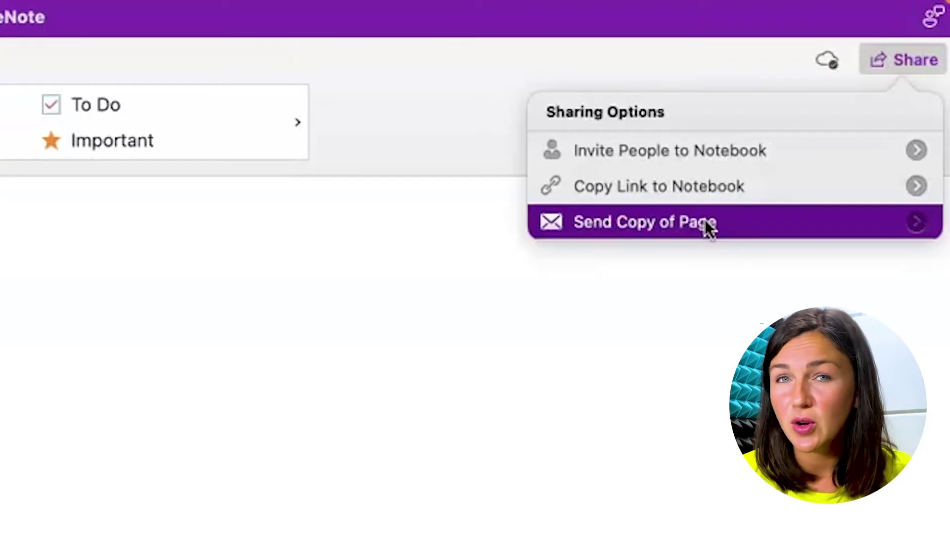
left_click(648, 150)
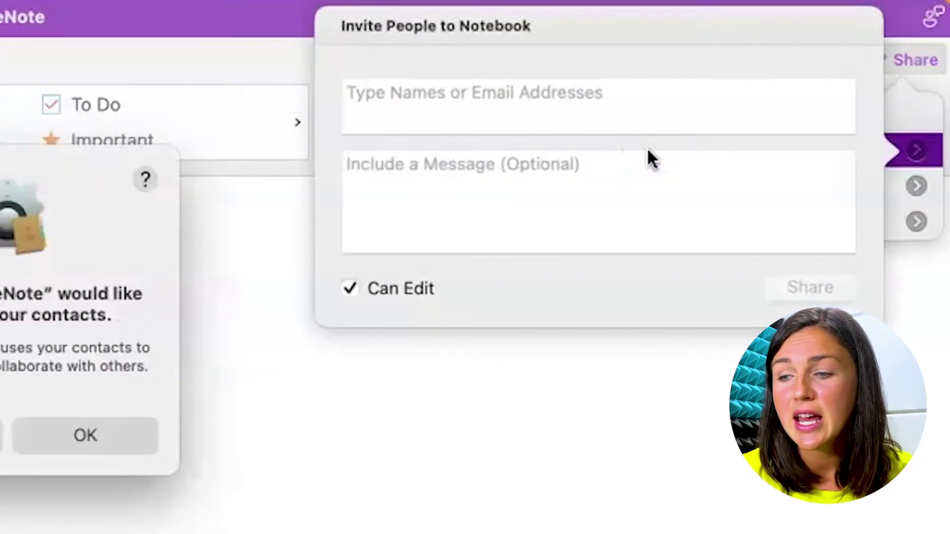
- Address the invitation to the colleague by accepting their suggested e-mail address
left_click(378, 95)
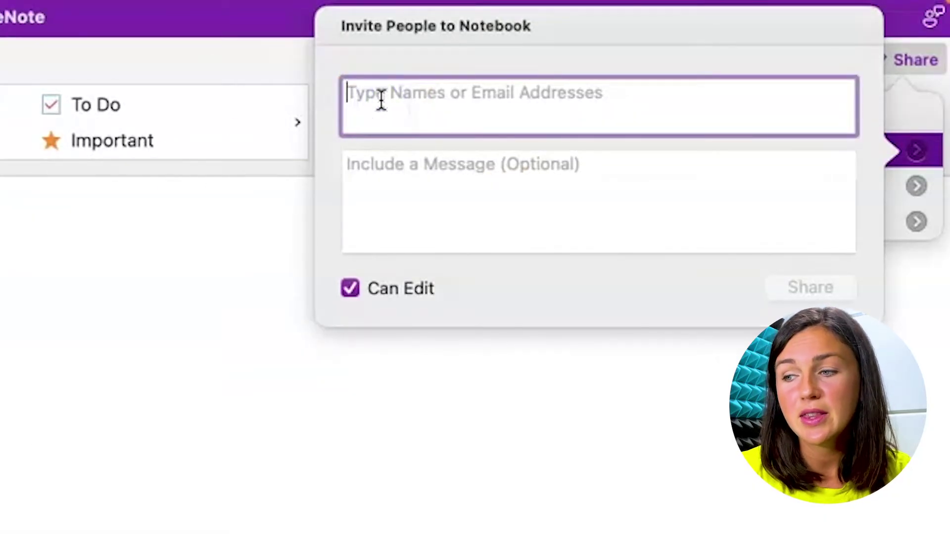
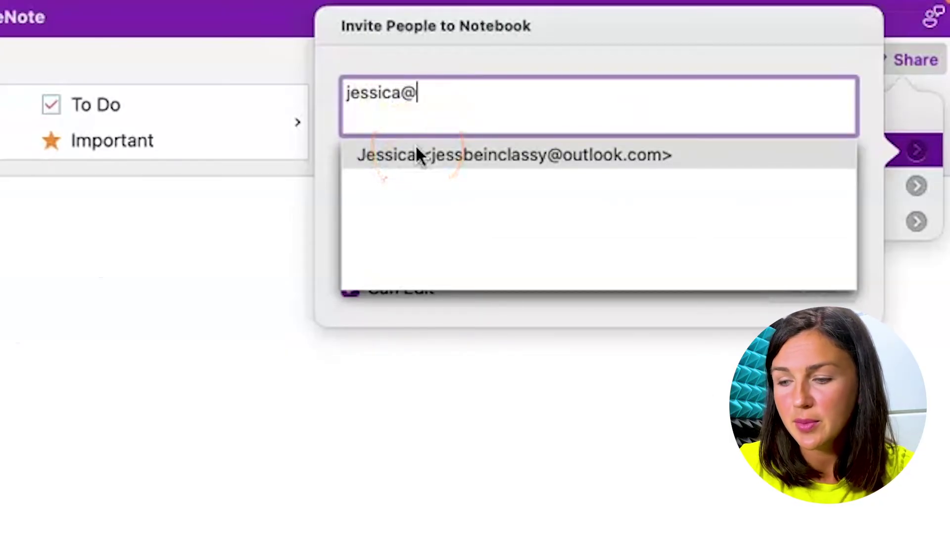
left_click(430, 224)
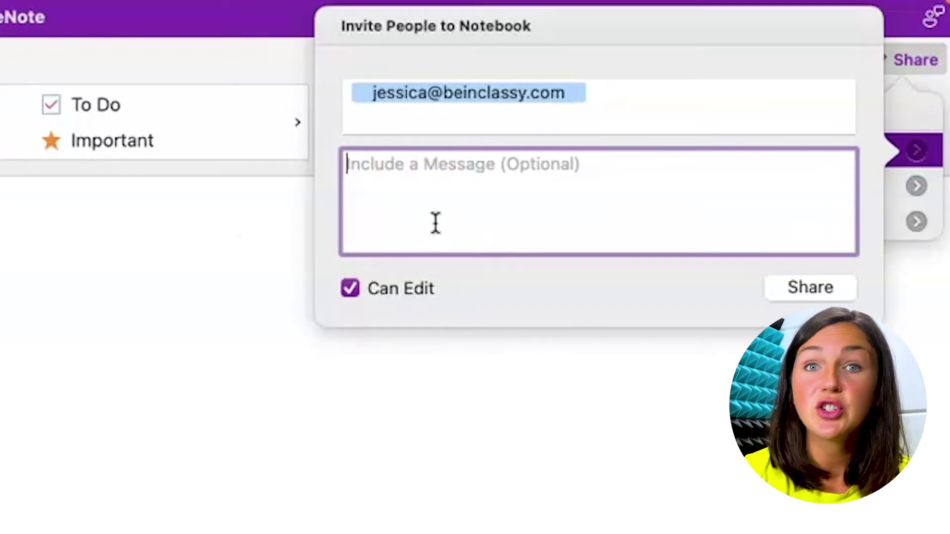
- Add the message 'Here is the notebook. Thanks!', keep Can Edit checked, and send the invitation
type("Here is the notebook. Thanks!")
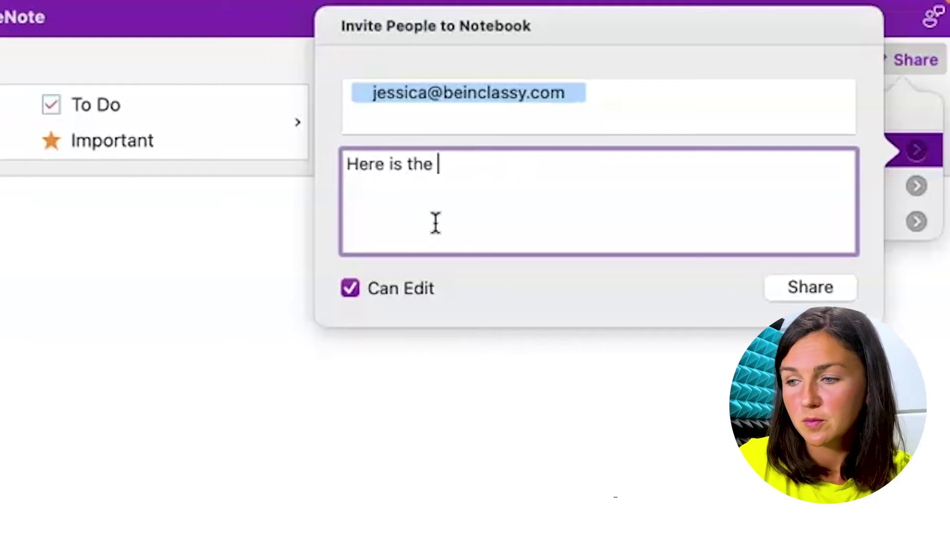
left_click(406, 271)
left_click(351, 287)
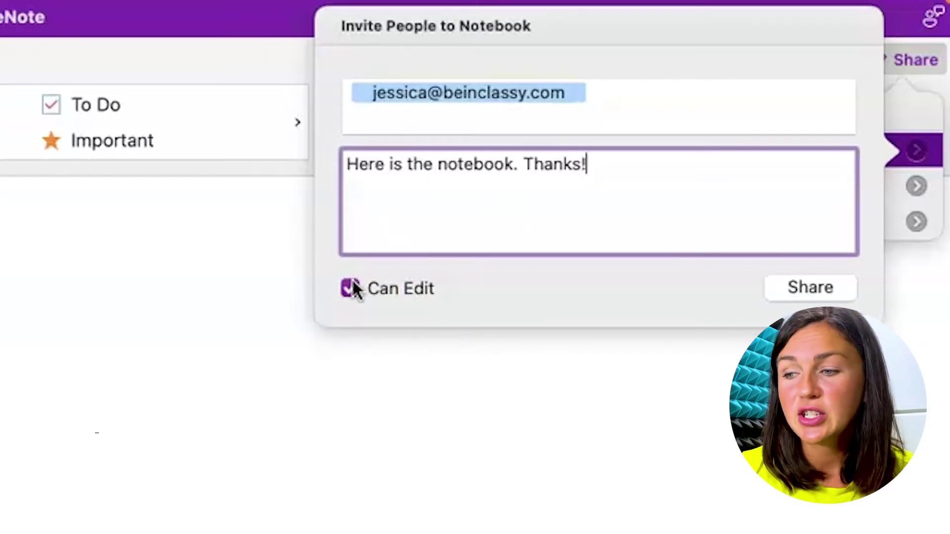
left_click(352, 286)
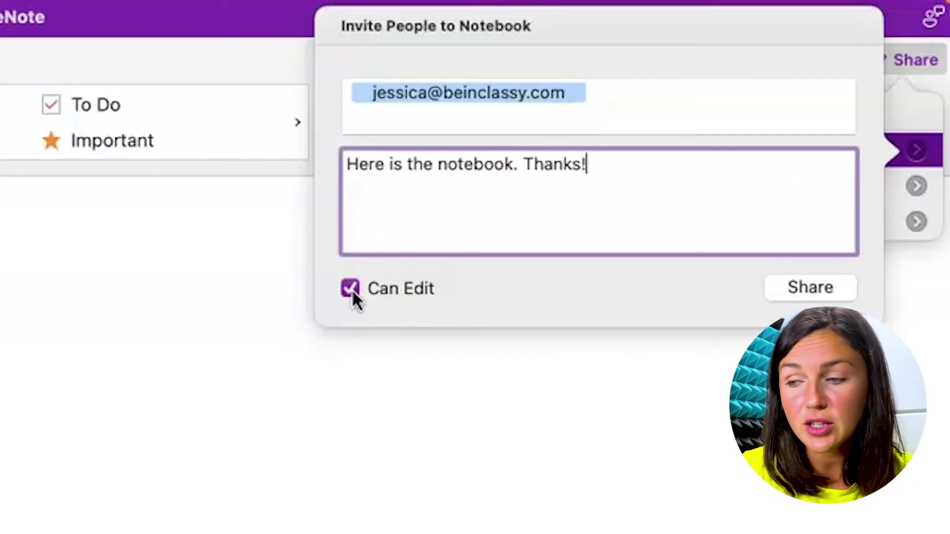
left_click(352, 293)
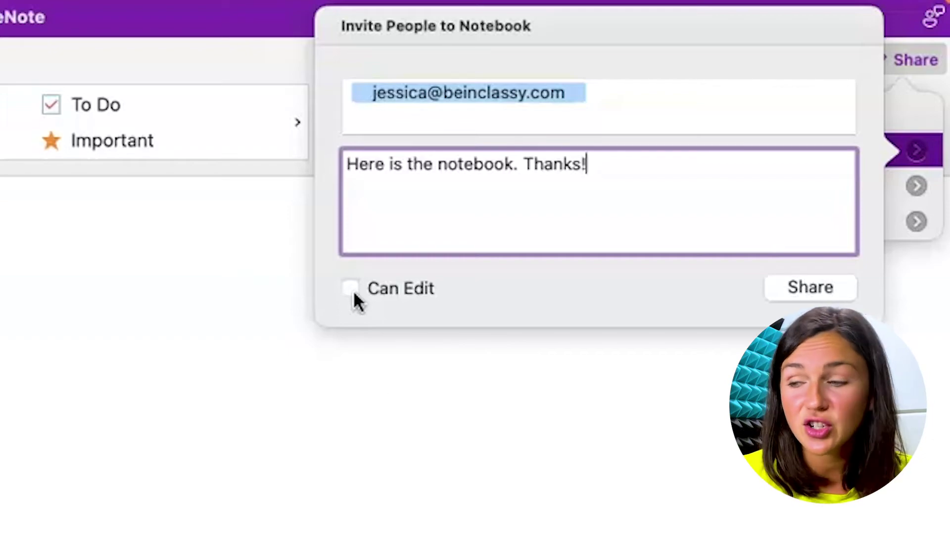
left_click(353, 294)
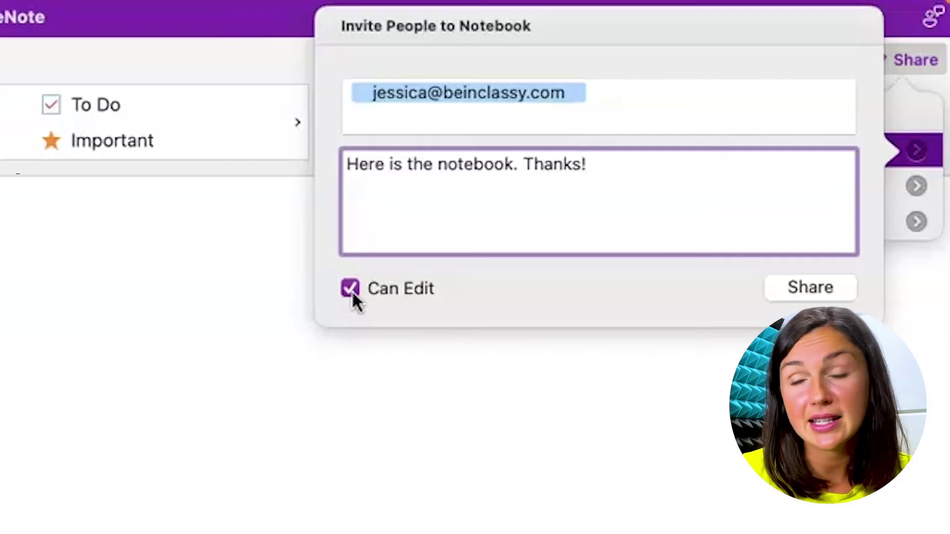
left_click(815, 286)
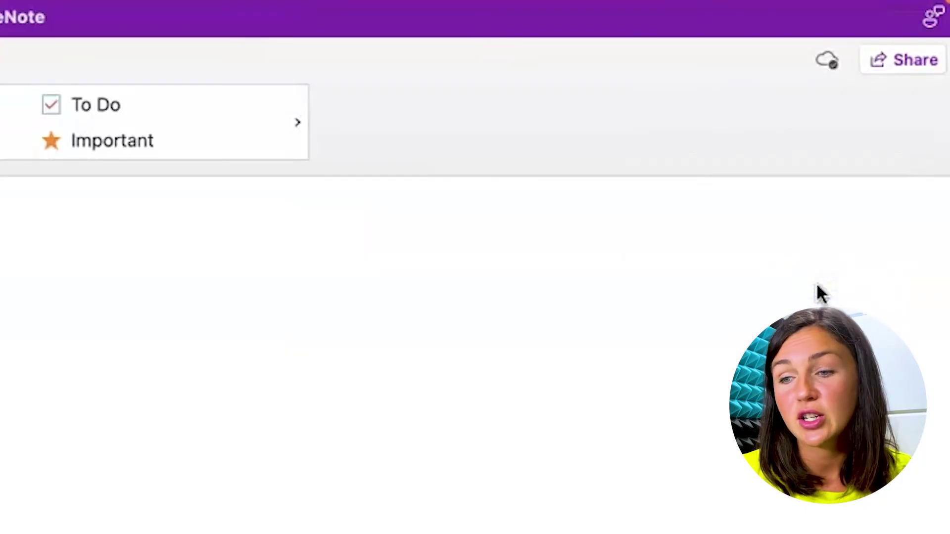
- Open Company Notebook in OneNote for the web and dismiss the voice-notes tip
left_click(219, 386)
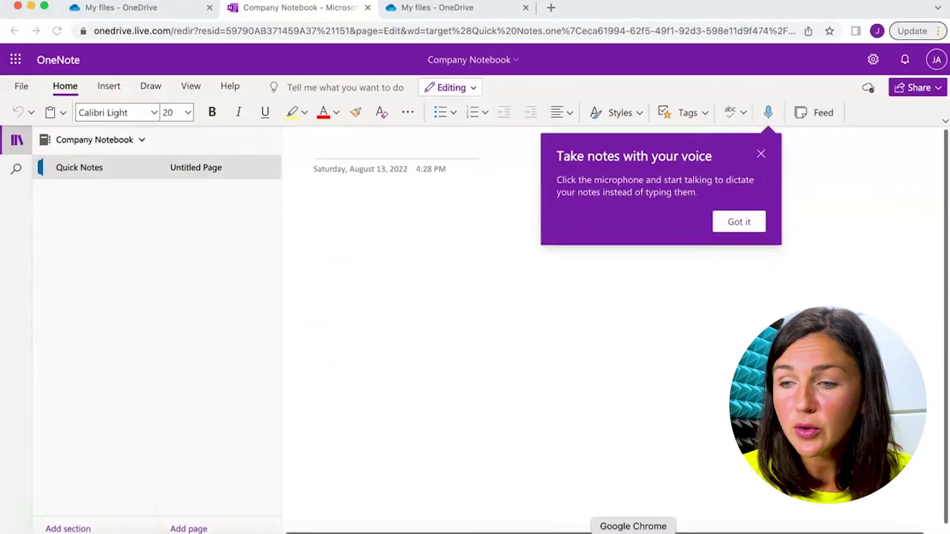
left_click(583, 64)
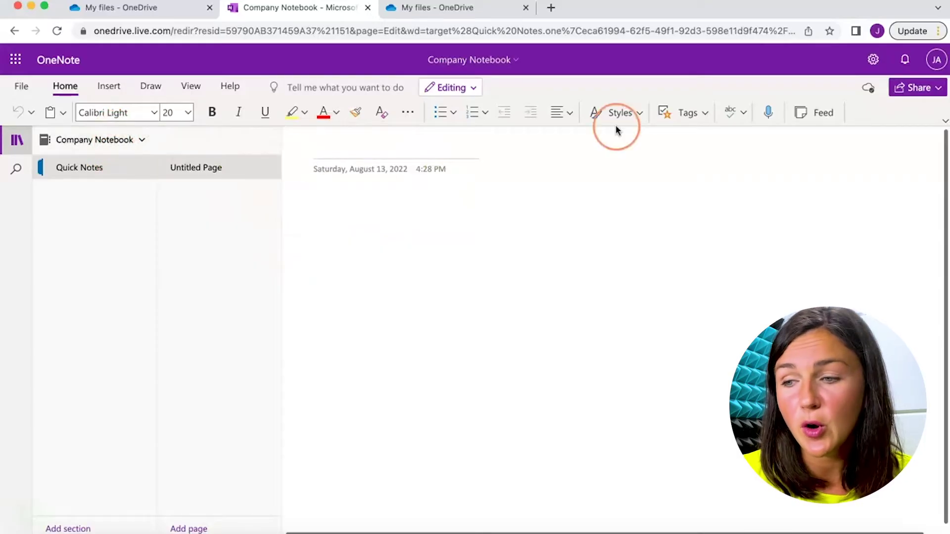
- Choose Copy link from Share and open the 'Anyone with the link can edit' link settings
left_click(917, 89)
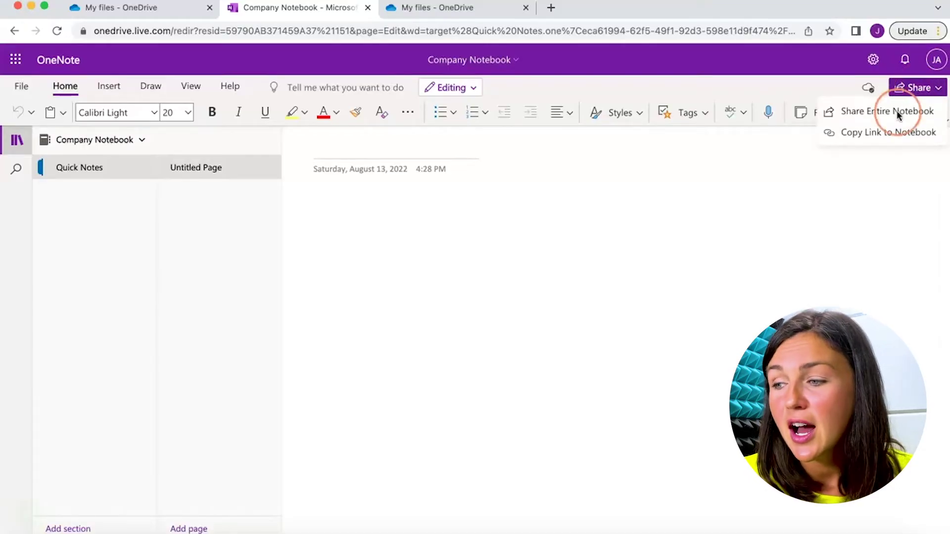
left_click(846, 132)
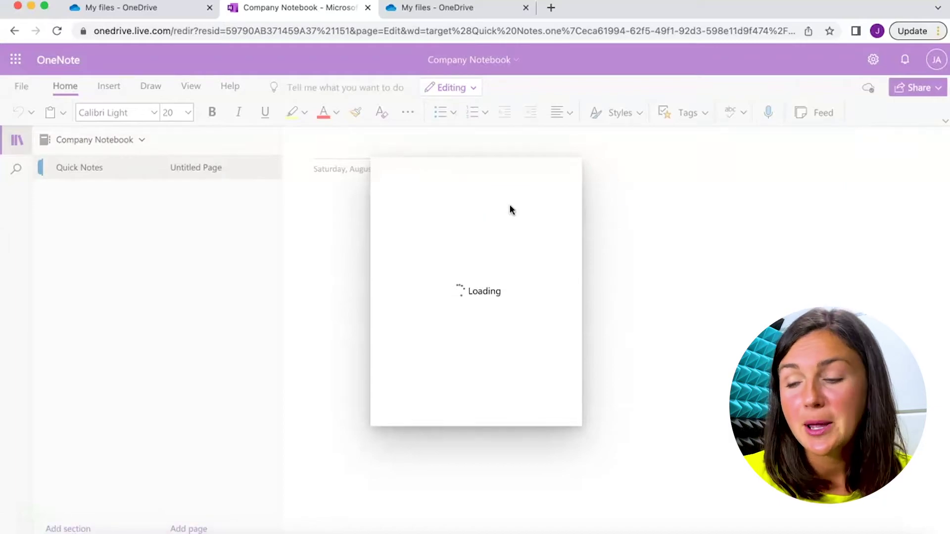
left_click(461, 222)
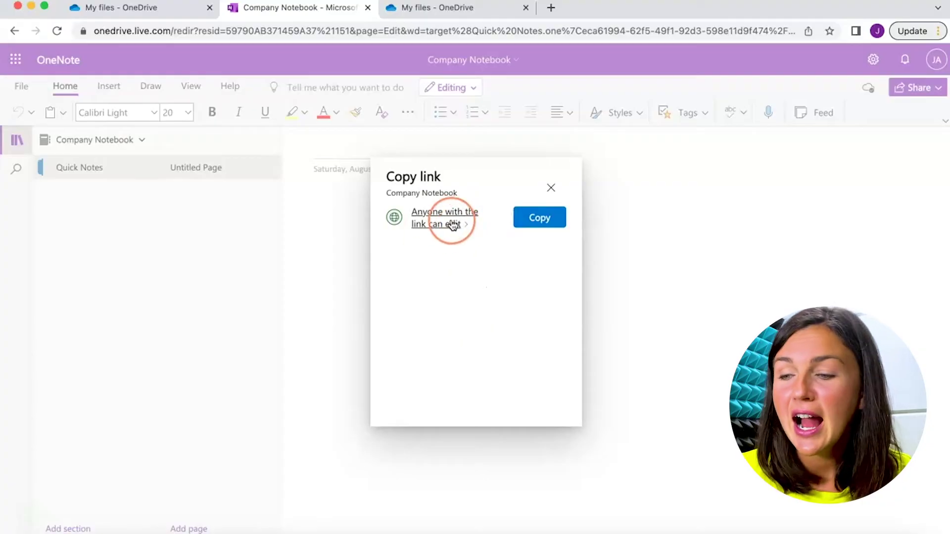
- Change the link permission to Can view, keep Anyone with the link, and apply
left_click(443, 225)
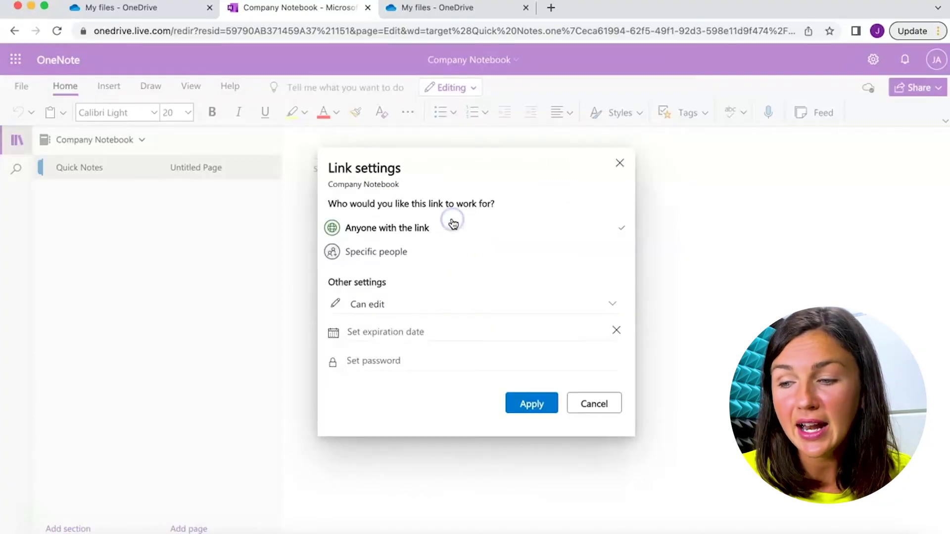
left_click(382, 305)
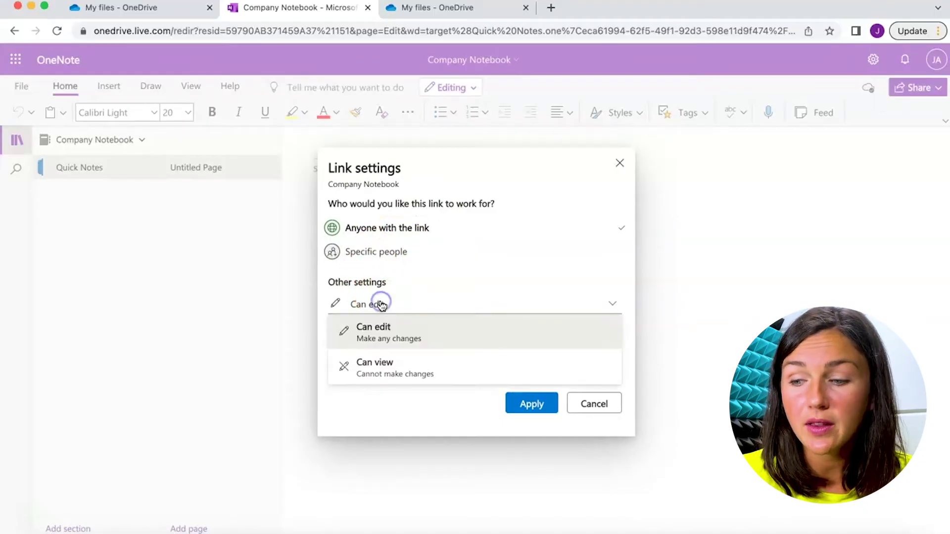
left_click(392, 370)
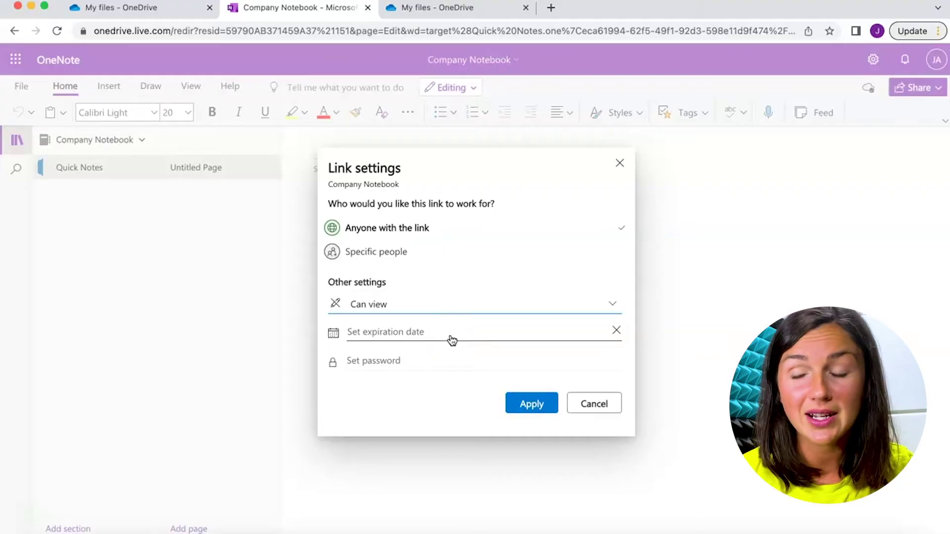
left_click(427, 340)
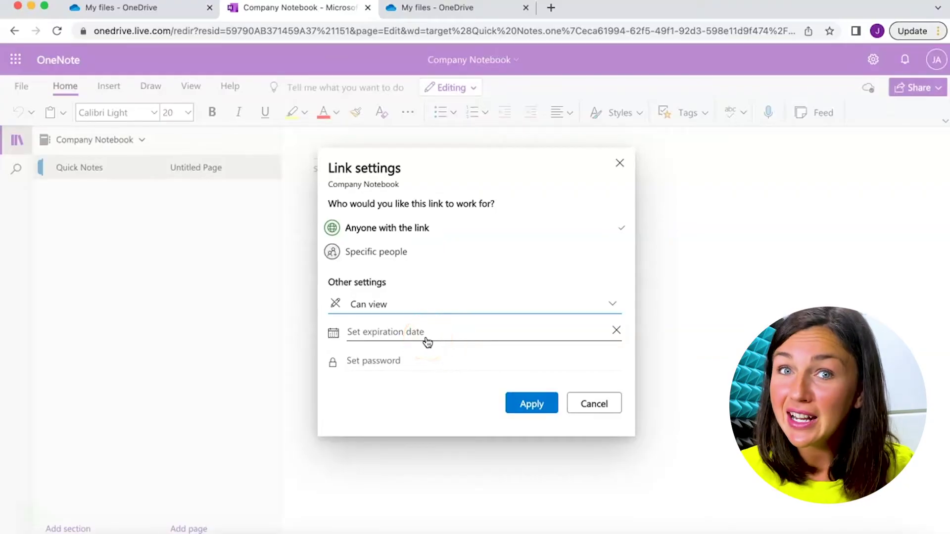
left_click(432, 359)
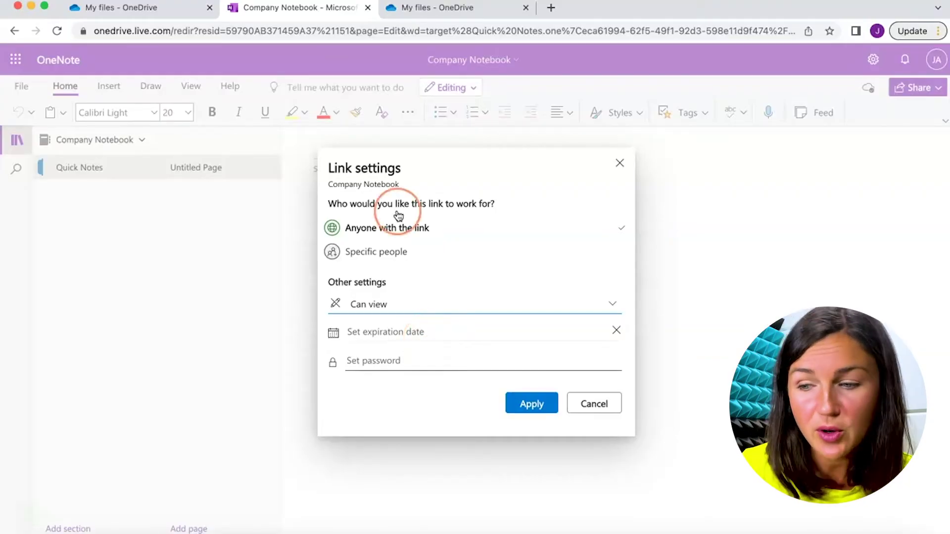
left_click(402, 234)
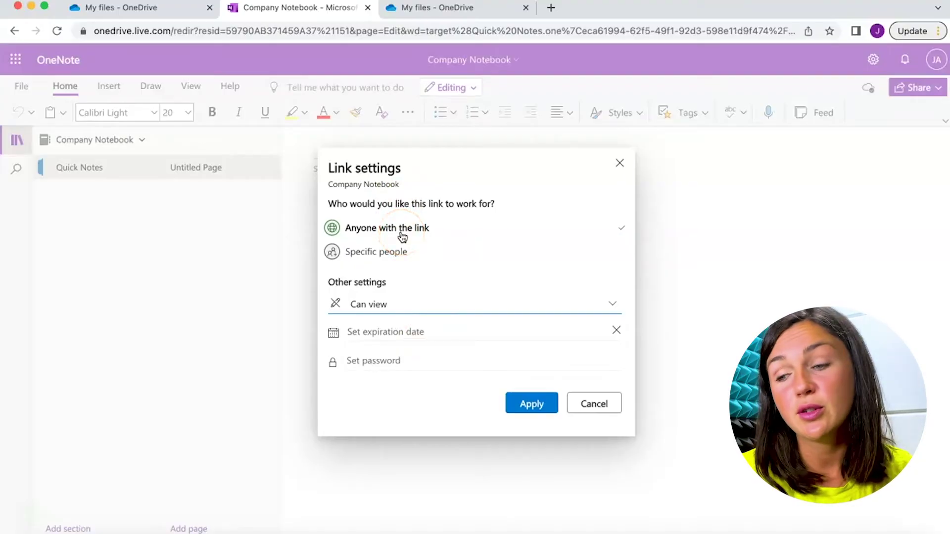
left_click(553, 399)
left_click(448, 308)
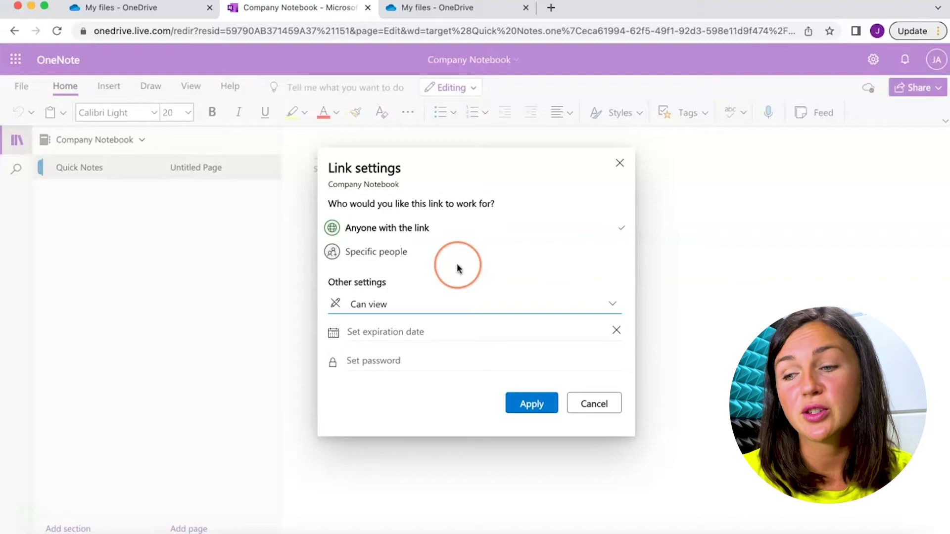
- Create the view-only link, copy it to the clipboard, and close the dialog
left_click(531, 402)
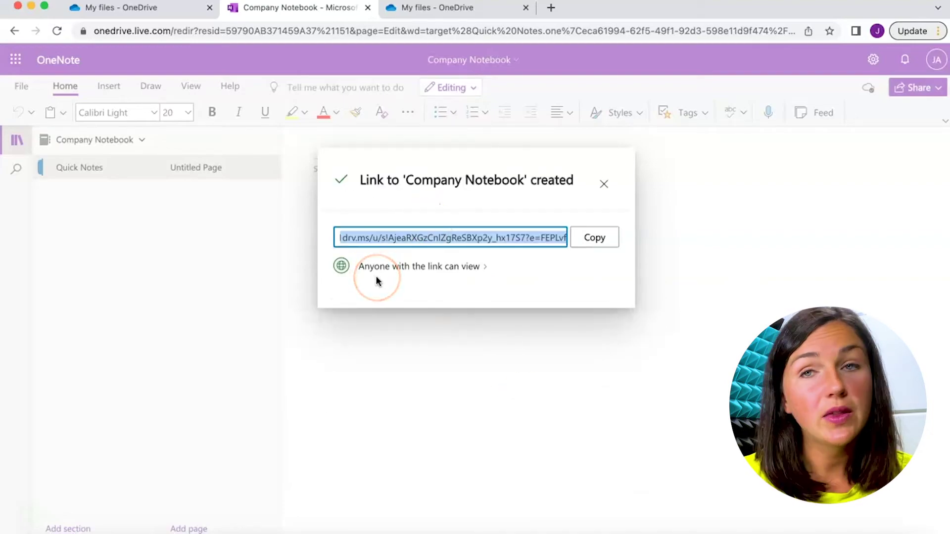
left_click(611, 241)
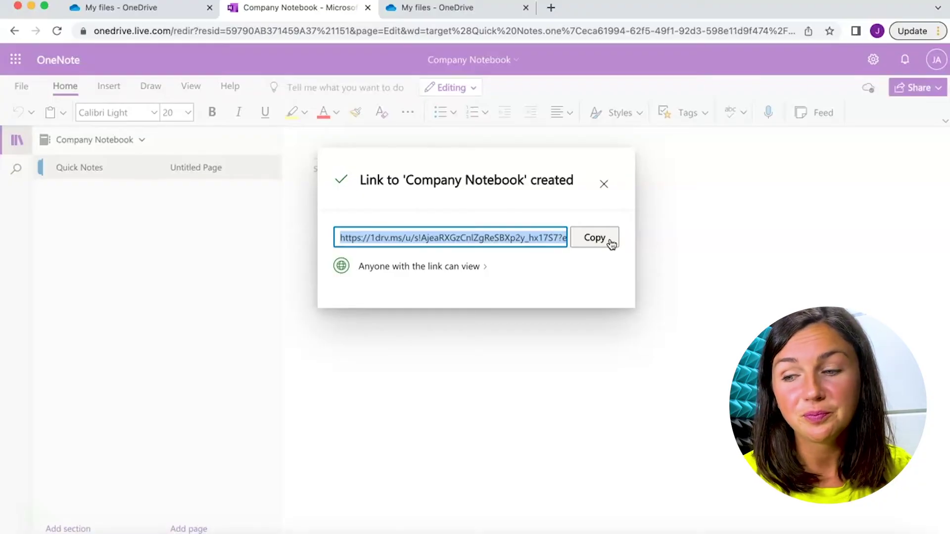
left_click(603, 184)
left_click(913, 90)
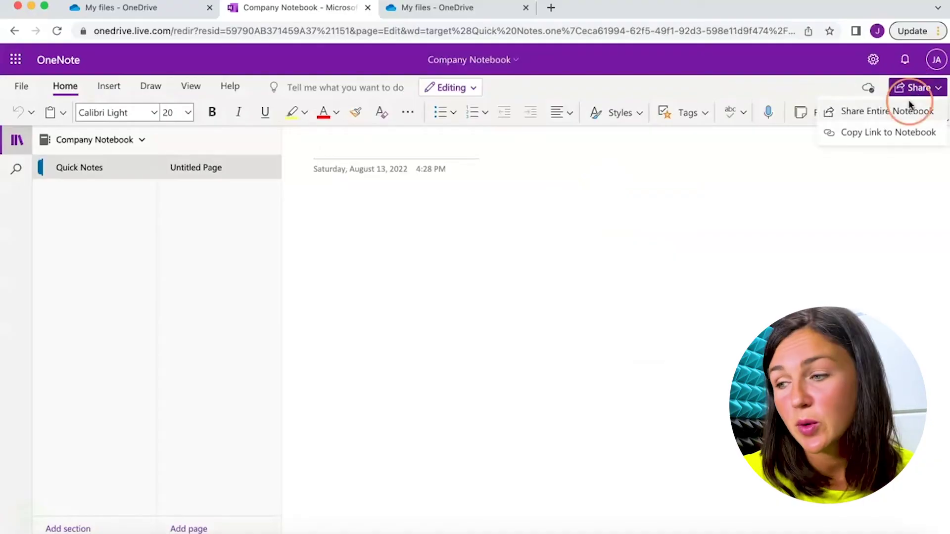
- Choose Share Entire Notebook and open the Send link's 'Anyone with the link can edit' settings
left_click(886, 113)
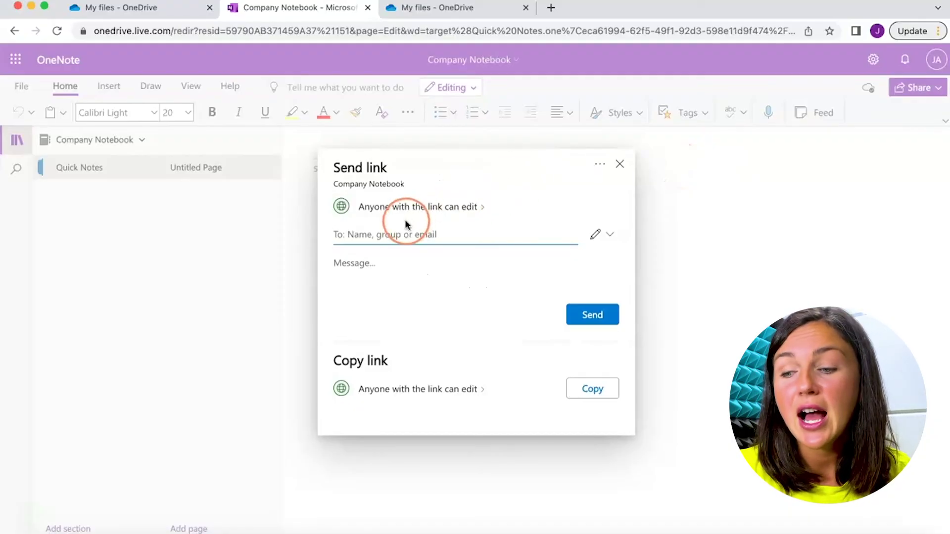
left_click(441, 208)
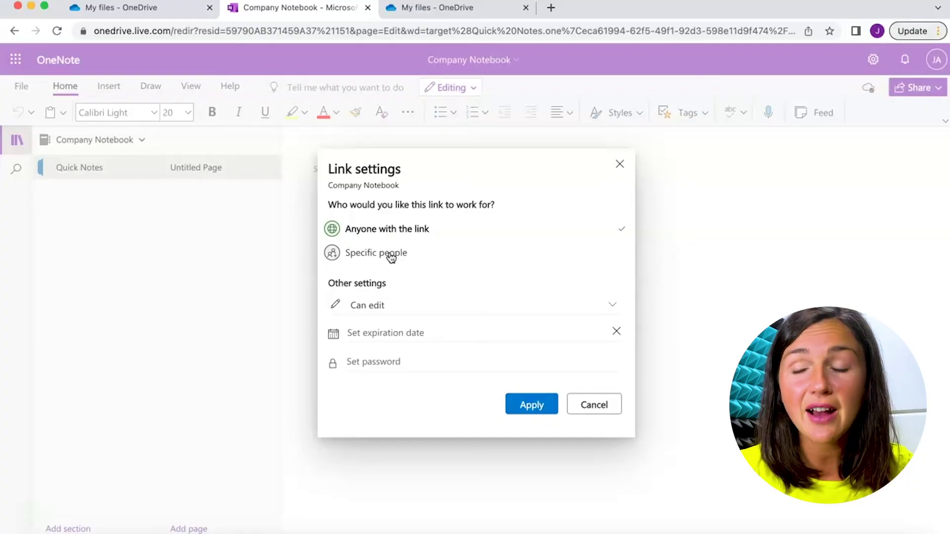
- Set the link to Can view for Specific people and apply the settings
left_click(369, 307)
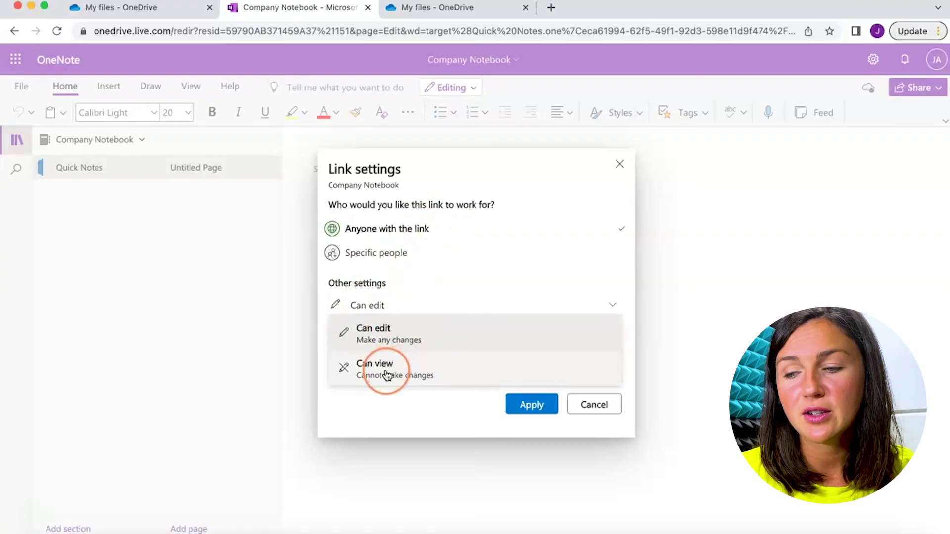
left_click(386, 372)
left_click(379, 254)
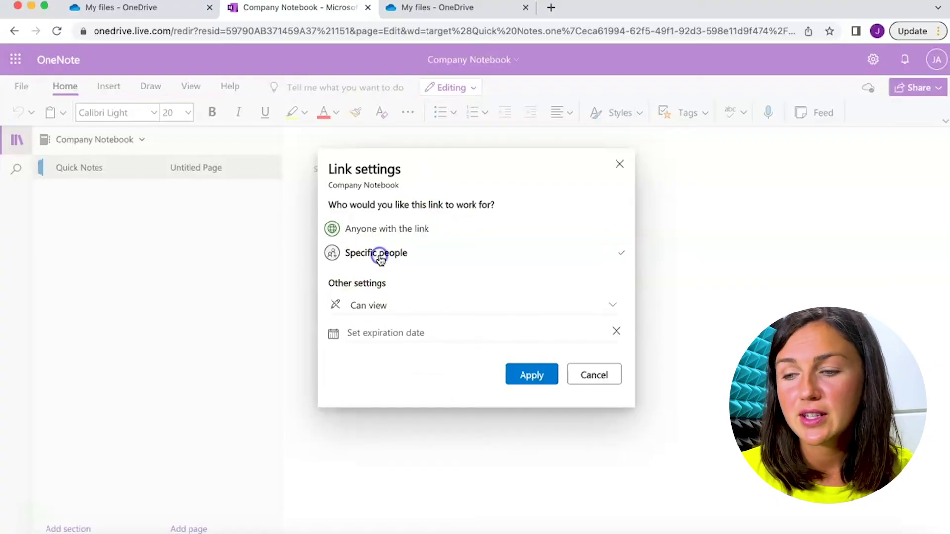
left_click(530, 375)
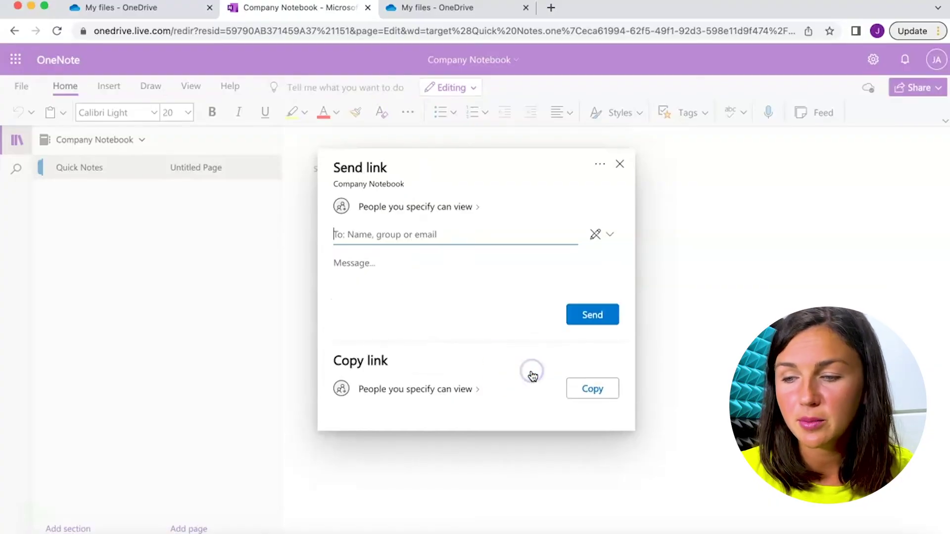
- Move into the Send link form's To field, then its Message field
left_click(401, 235)
left_click(401, 236)
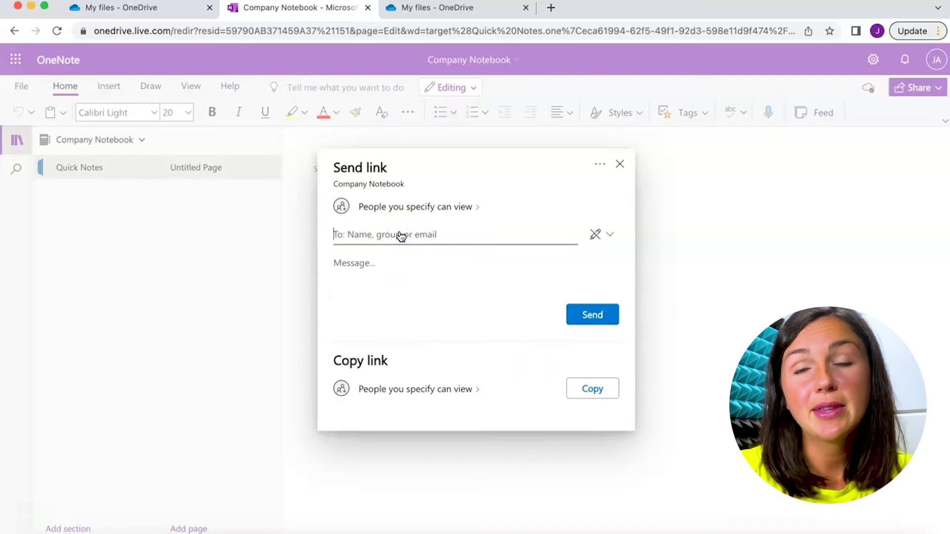
left_click(403, 236)
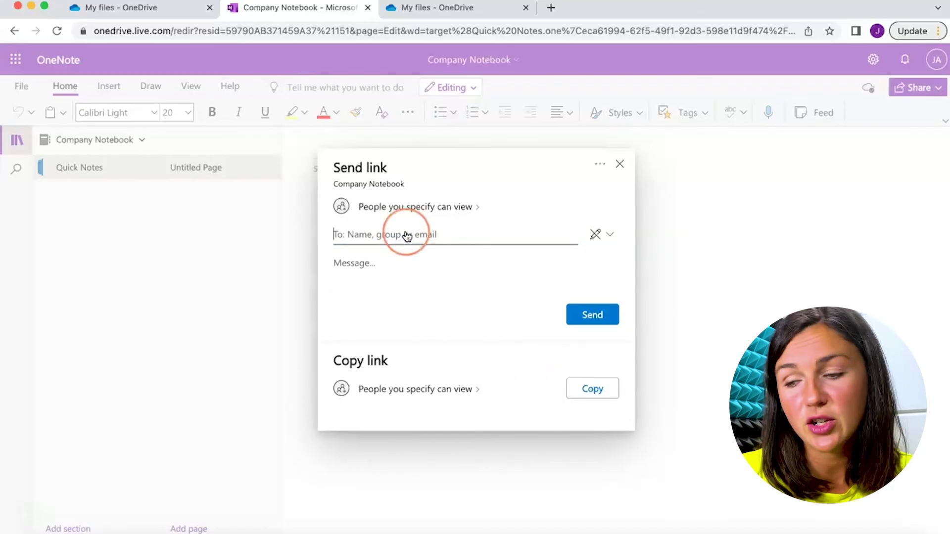
left_click(366, 275)
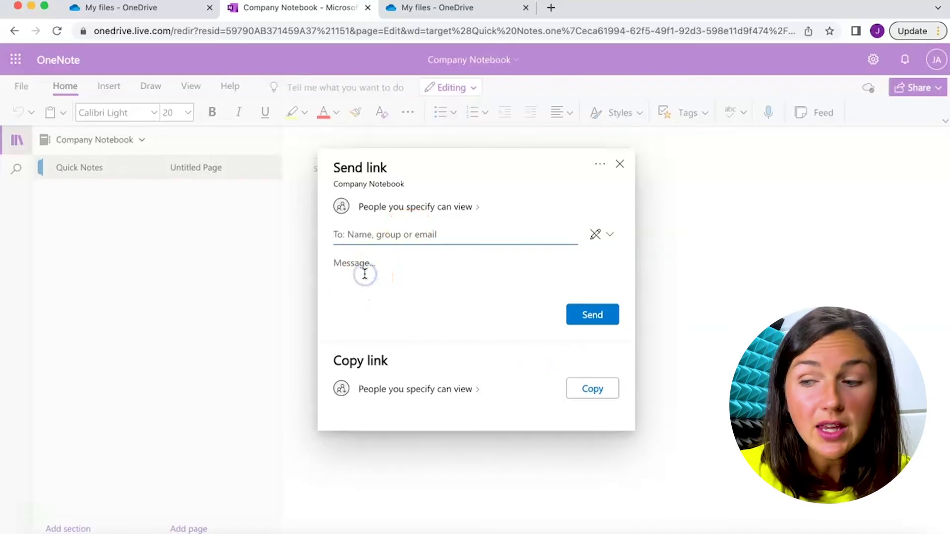